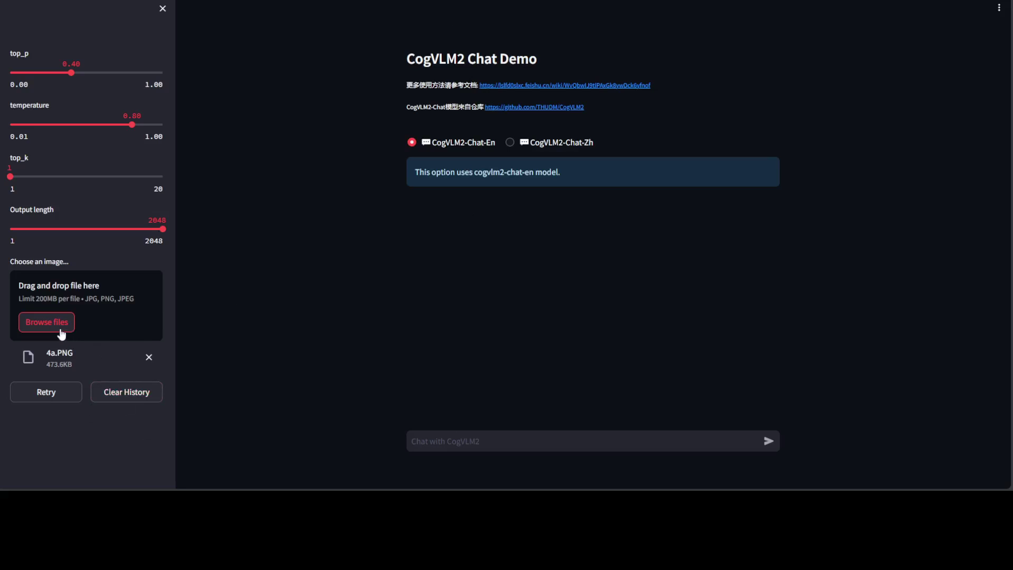
Ask 'describe this image' and read the reply: outback sun, lone tree, three kangaroos, birds in V-formation
{"action": "left_click", "coordinate": [500, 442]}
{"action": "type", "text": "describ"}
{"action": "type", "text": "e this image"}
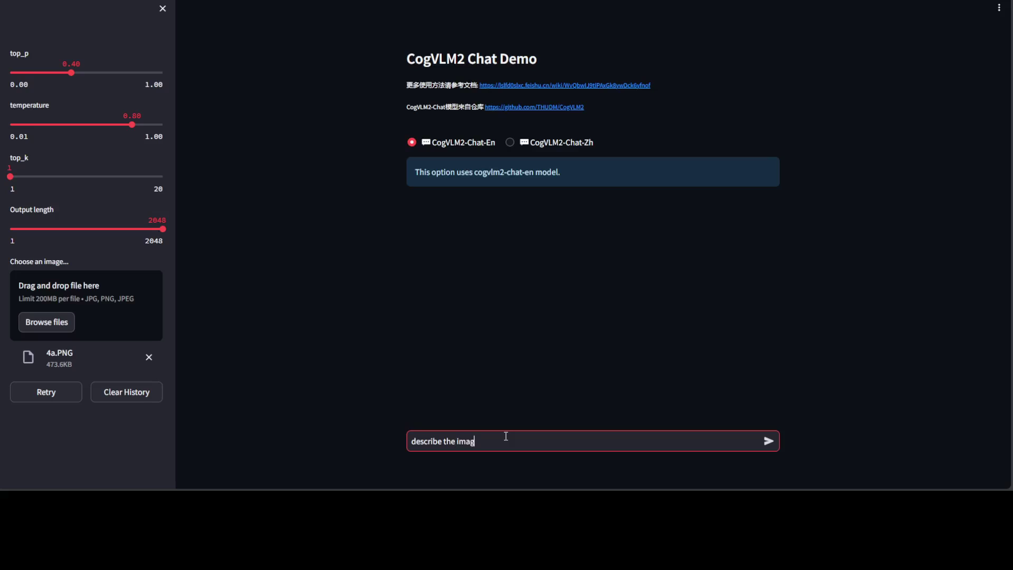
{"action": "key", "text": "Return"}
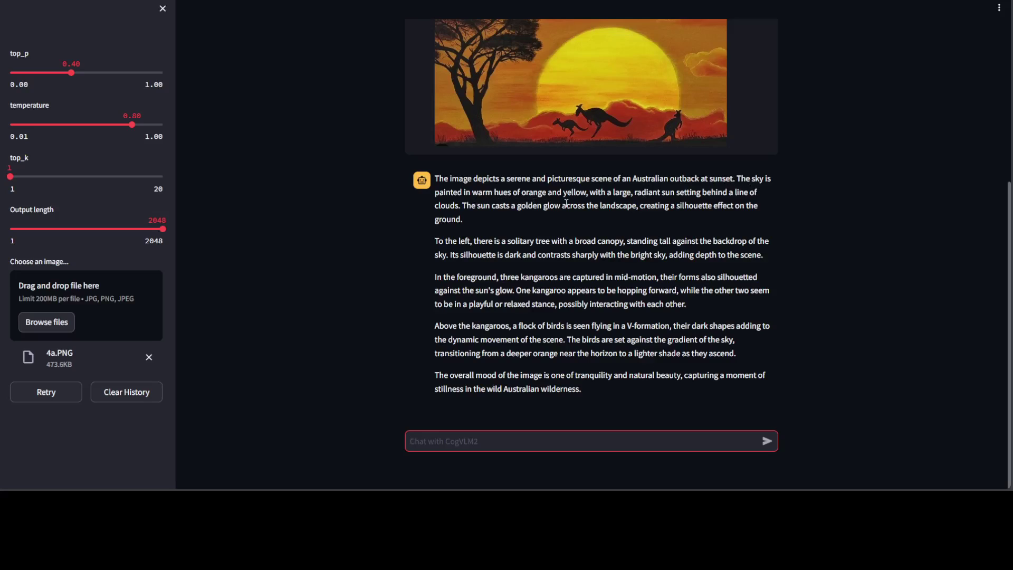
{"action": "left_click", "coordinate": [750, 218]}
{"action": "scroll", "coordinate": [750, 218], "scroll_direction": "up", "scroll_amount": 1}
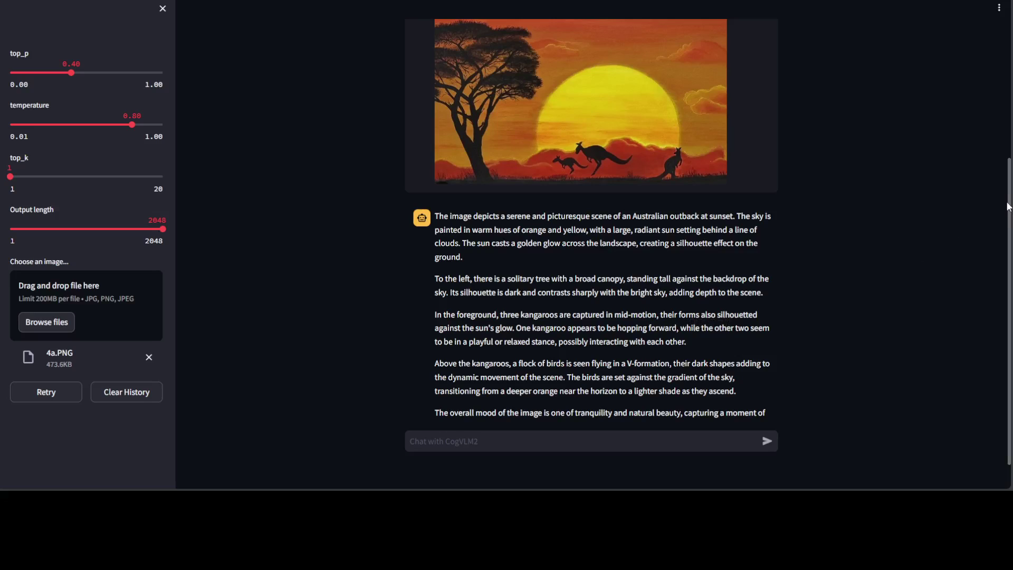
{"action": "left_click_drag", "start_coordinate": [1010, 208], "coordinate": [996, 265]}
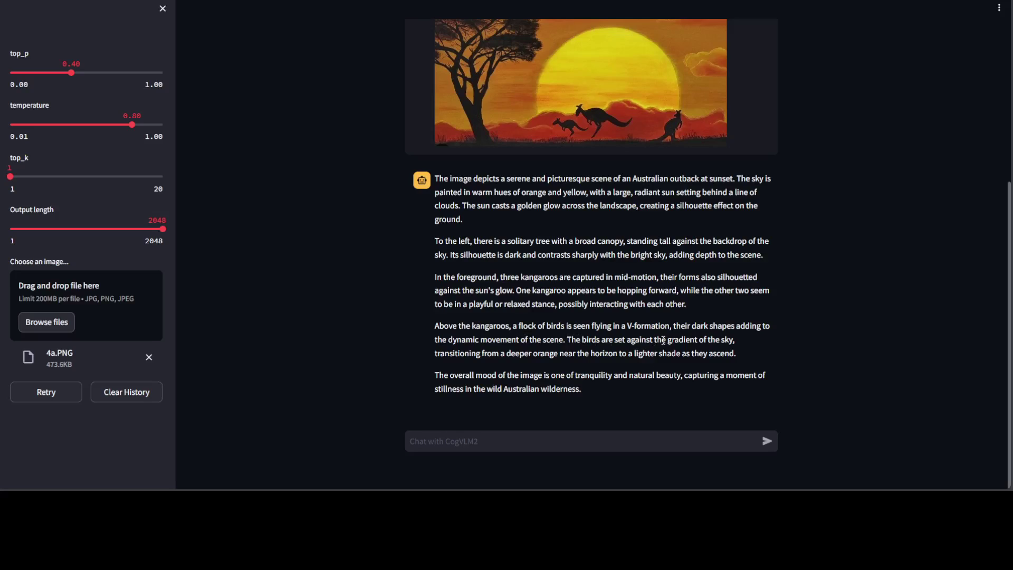
{"action": "left_click_drag", "start_coordinate": [1008, 293], "coordinate": [989, 328]}
Ask 'how many birds are there in the image?' and read the answer of 11 birds
{"action": "left_click", "coordinate": [446, 441]}
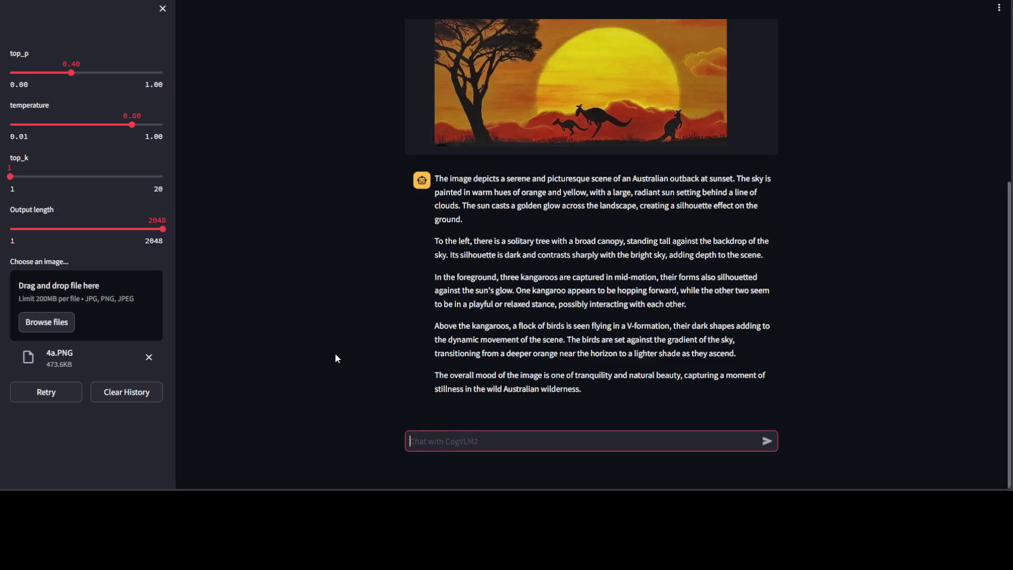
{"action": "type", "text": "how many birds are there in the image?"}
{"action": "key", "text": "Return"}
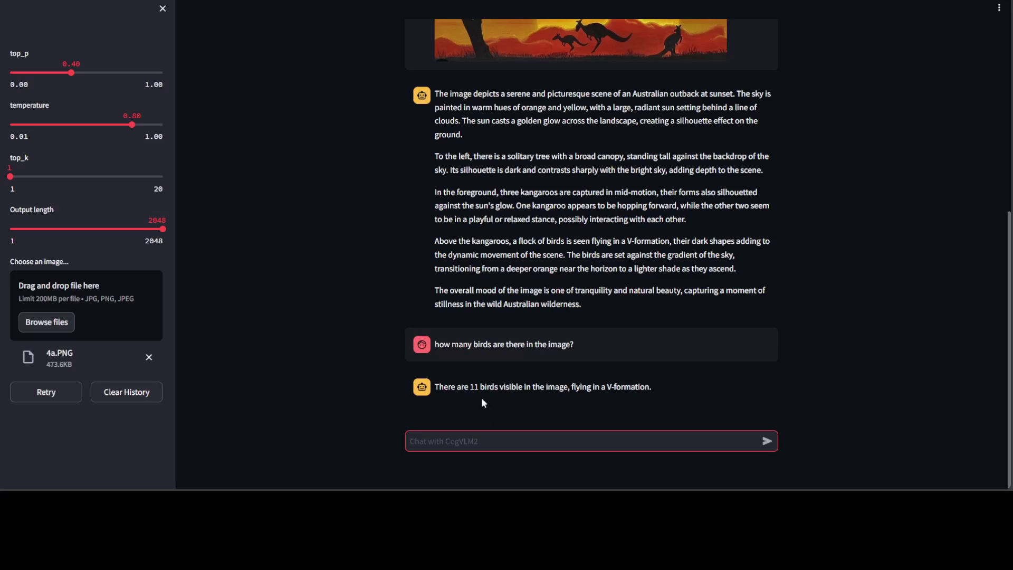
{"action": "left_click_drag", "start_coordinate": [1010, 273], "coordinate": [708, 140]}
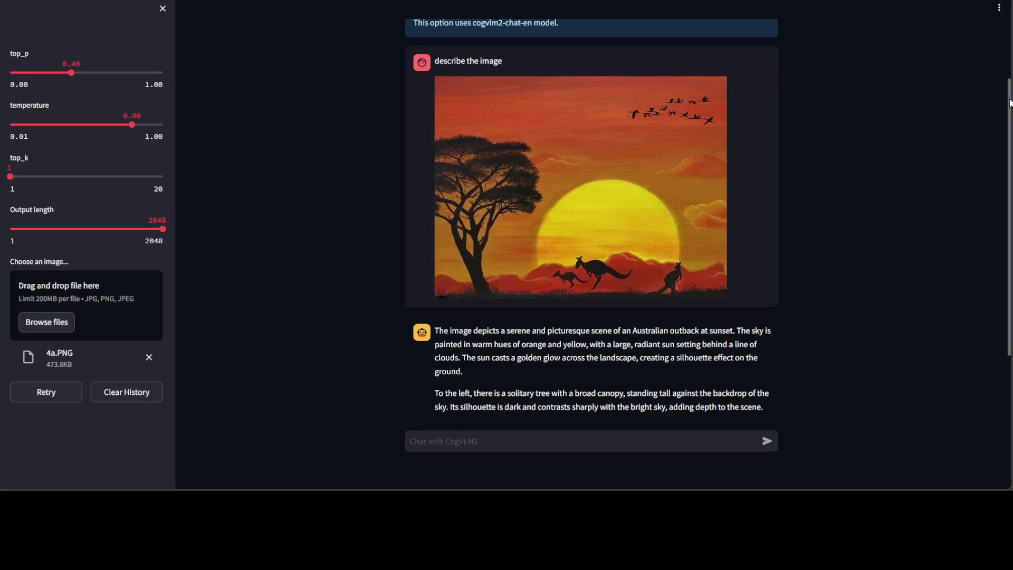
{"action": "left_click_drag", "start_coordinate": [1010, 101], "coordinate": [988, 241]}
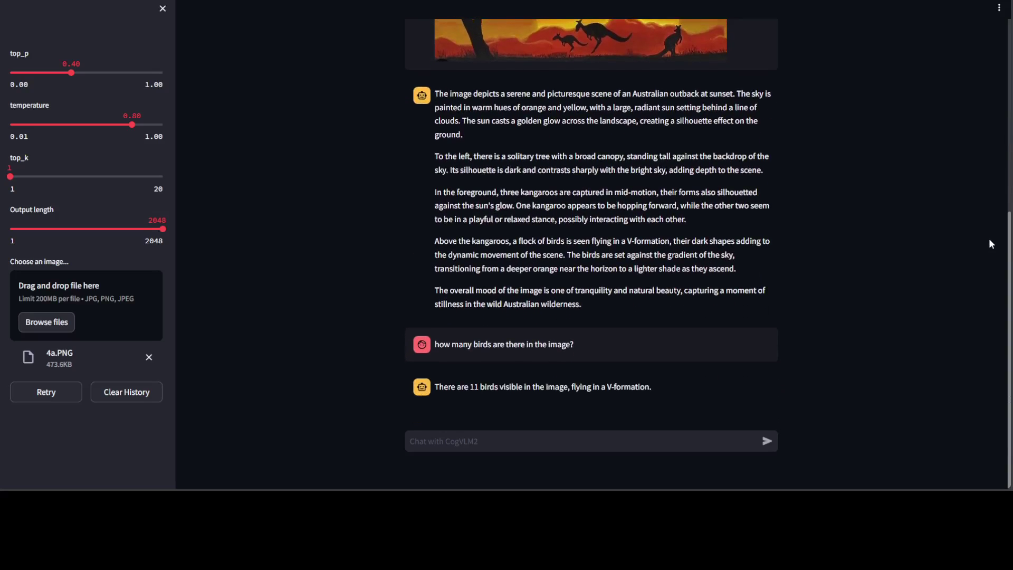
{"action": "left_click", "coordinate": [538, 440]}
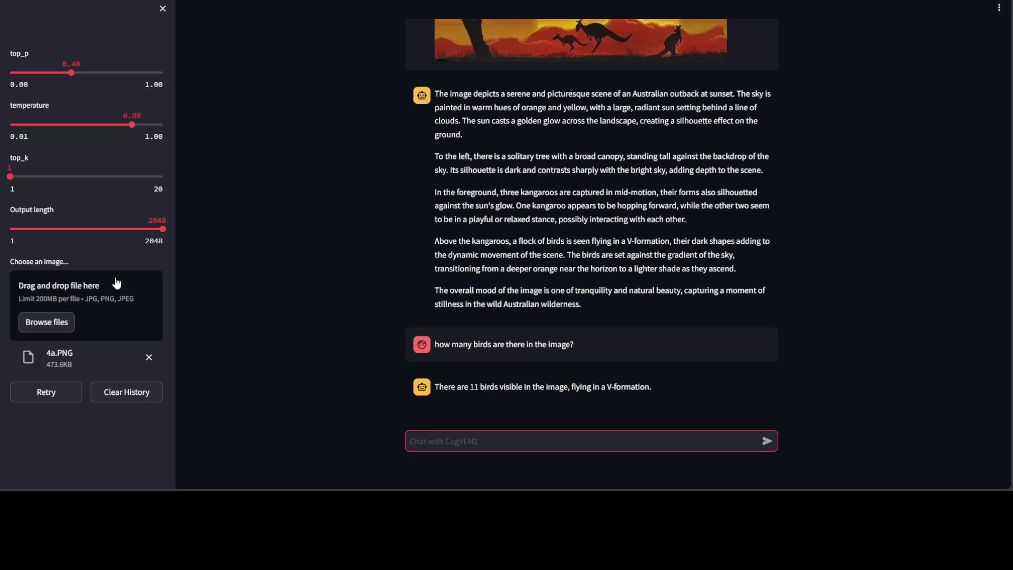
Upload the lantern image, ask 'describe this image', then start uploading 1.png
{"action": "left_click", "coordinate": [51, 327]}
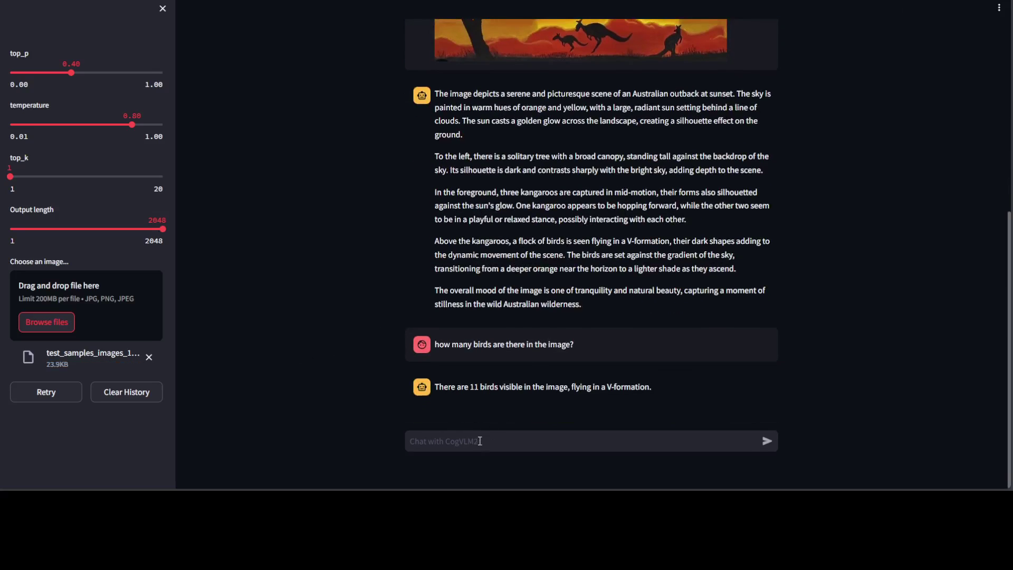
{"action": "left_click", "coordinate": [480, 441]}
{"action": "type", "text": "describe this image"}
{"action": "key", "text": "Return"}
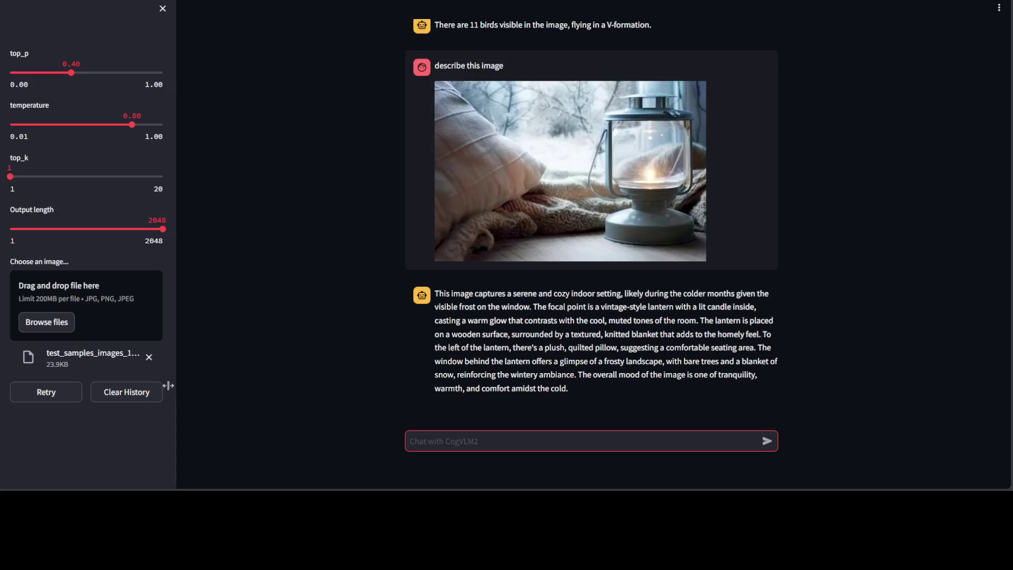
{"action": "left_click", "coordinate": [40, 332]}
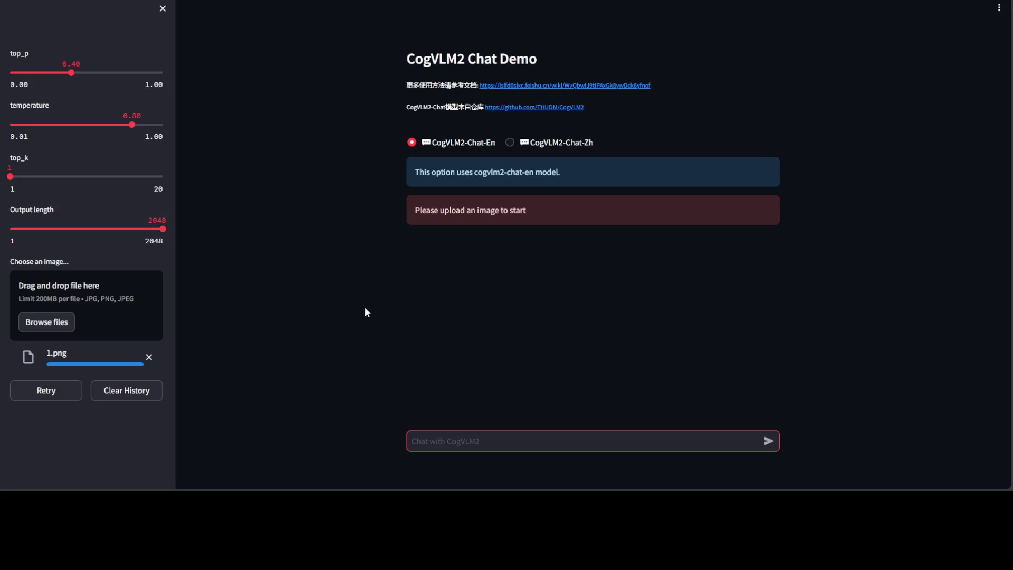
Ask what is happening in the image and who the person is, if there is one
{"action": "type", "text": "what is happening in the img"}
{"action": "key", "text": "BackSpace"}
{"action": "type", "text": "age and if there is a person in image? if yes then who is he"}
{"action": "key", "text": "Return"}
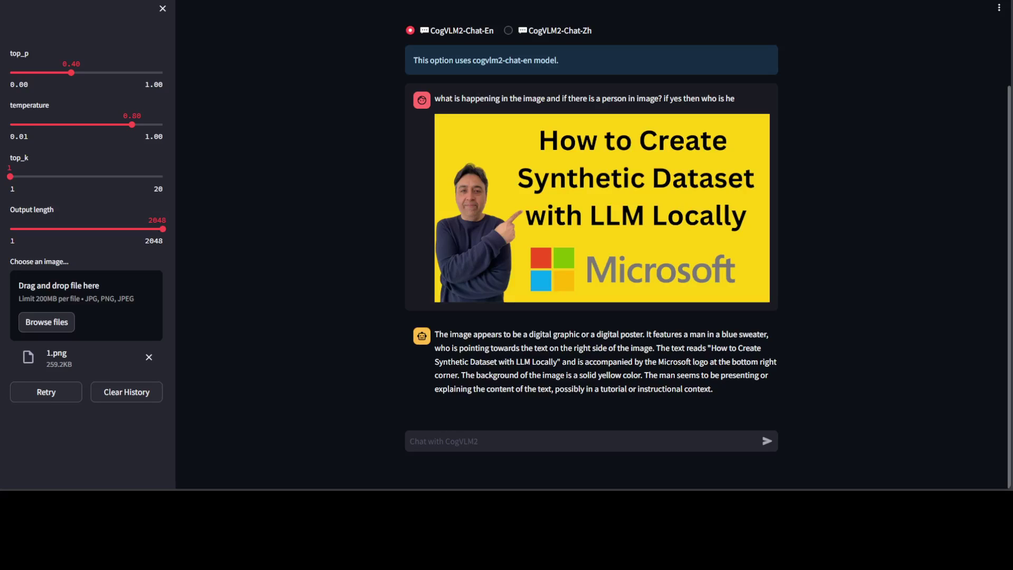
Ask 'who is the man' and read that he is unidentified, possibly a Microsoft representative
{"action": "left_click", "coordinate": [454, 438]}
{"action": "type", "text": "who is the man"}
{"action": "key", "text": "Return"}
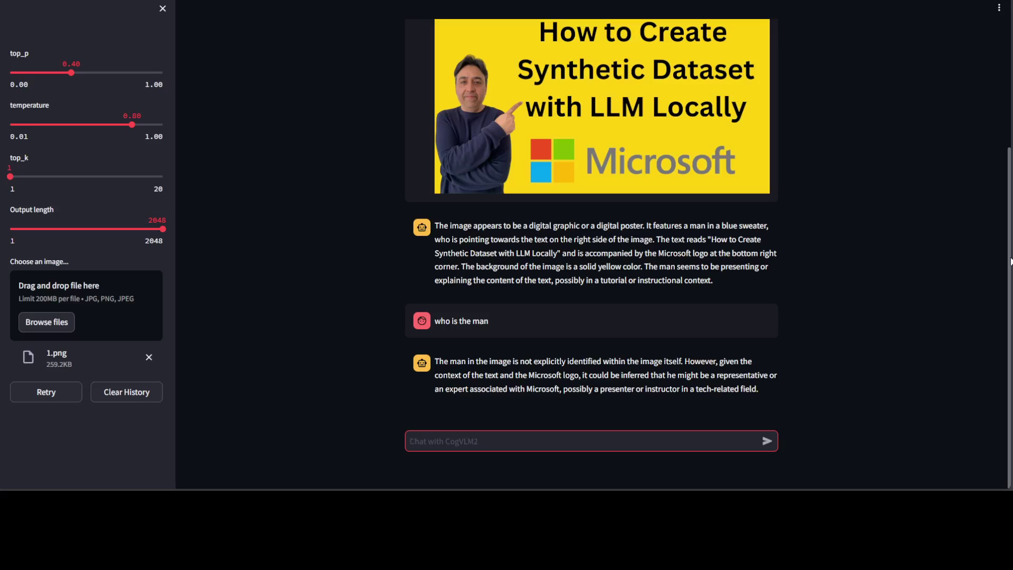
{"action": "left_click_drag", "start_coordinate": [1010, 262], "coordinate": [1005, 288]}
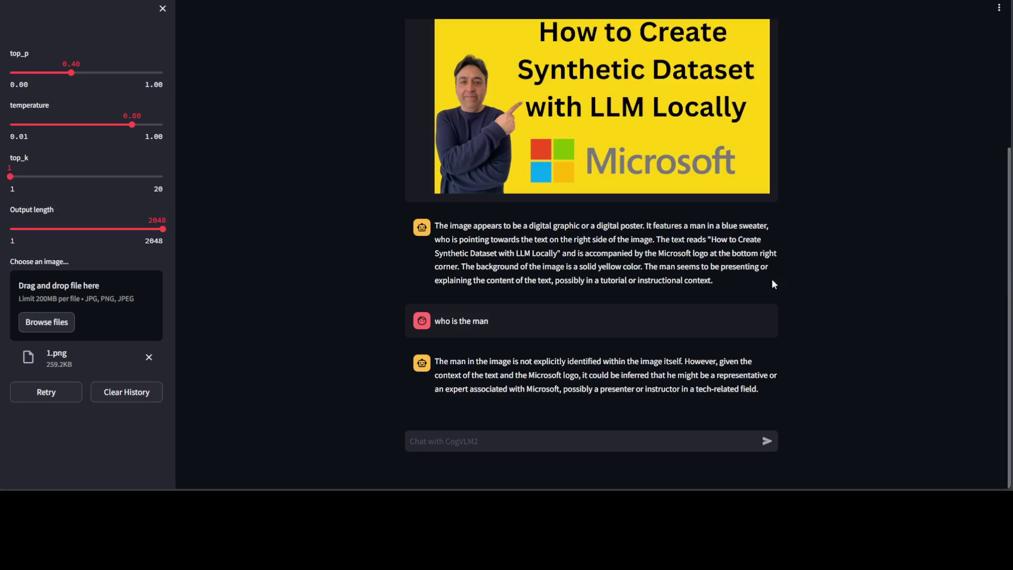
{"action": "left_click_drag", "start_coordinate": [659, 255], "coordinate": [708, 255]}
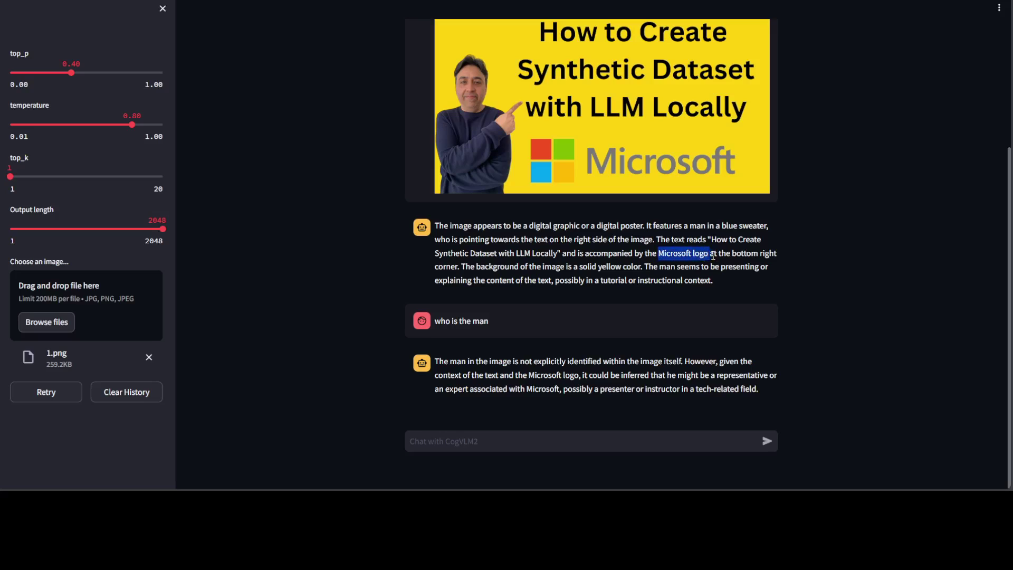
{"action": "left_click_drag", "start_coordinate": [1011, 236], "coordinate": [1005, 288]}
{"action": "scroll", "coordinate": [1001, 243], "scroll_direction": "up", "scroll_amount": 4}
Scroll up to review the conversation about 1.png
{"action": "scroll", "coordinate": [591, 243], "scroll_direction": "up", "scroll_amount": 1}
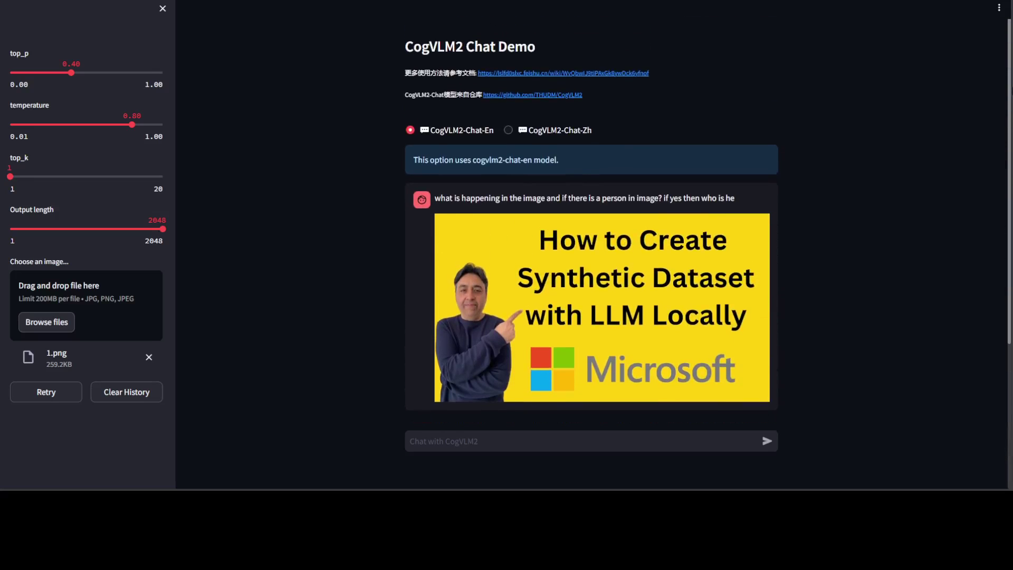